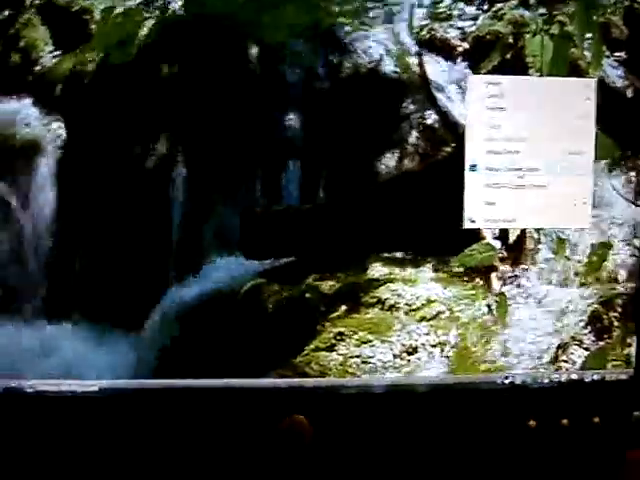
- Open the Desktop Background chooser listing the DreamScene video thumbnails
{"action": "left_click", "coordinate": [300, 250]}
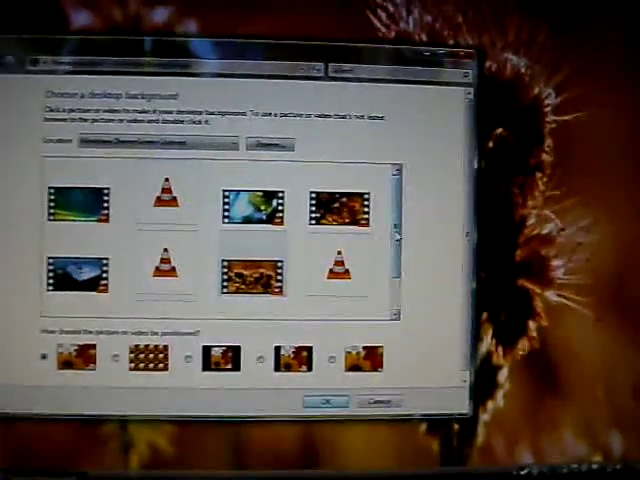
{"action": "scroll", "coordinate": [250, 240], "scroll_direction": "down", "scroll_amount": 2}
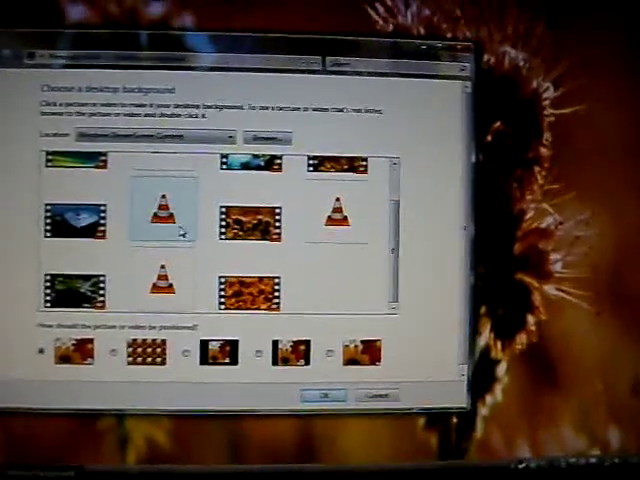